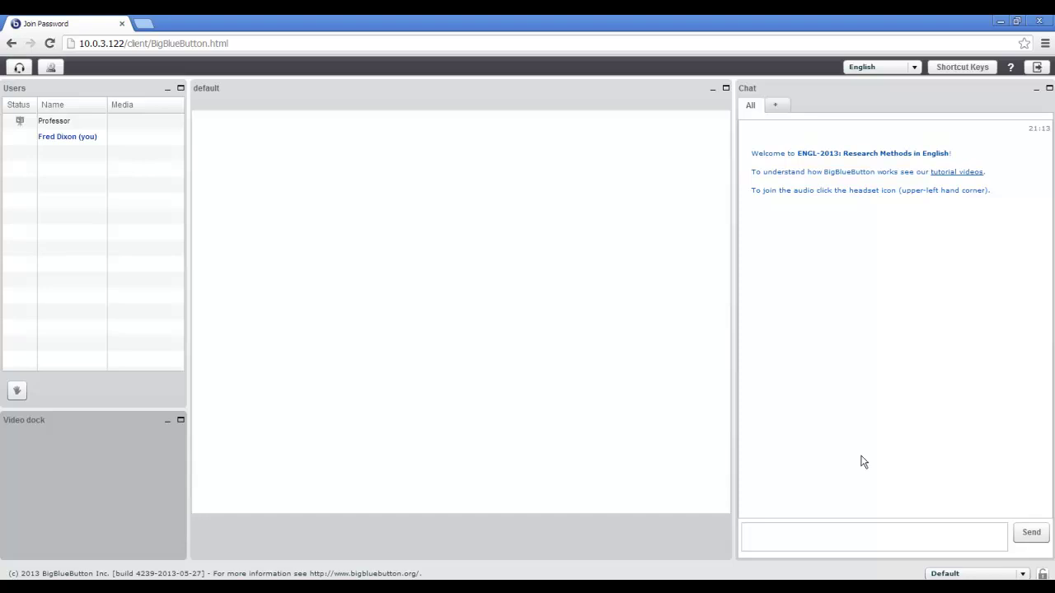
# Step: Shrink the chat panel to half height, send 'Hi Professor' publicly, and show the private-chat list
pyautogui.moveTo(820, 560); pyautogui.dragTo(836, 365)
pyautogui.click(739, 467)
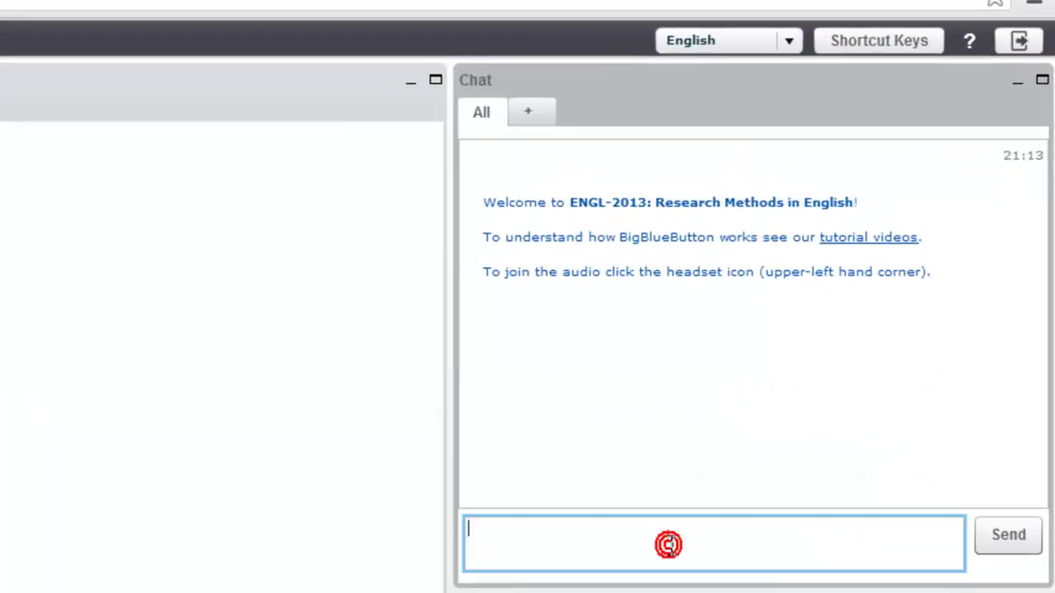
pyautogui.write('Hi Professor')
pyautogui.press('Return')
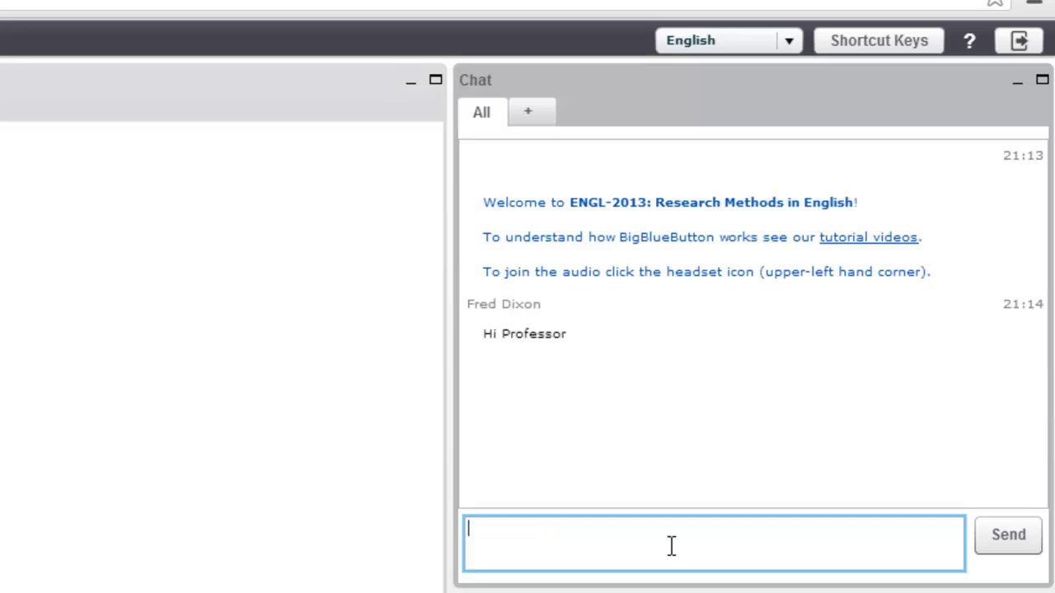
pyautogui.click(543, 115)
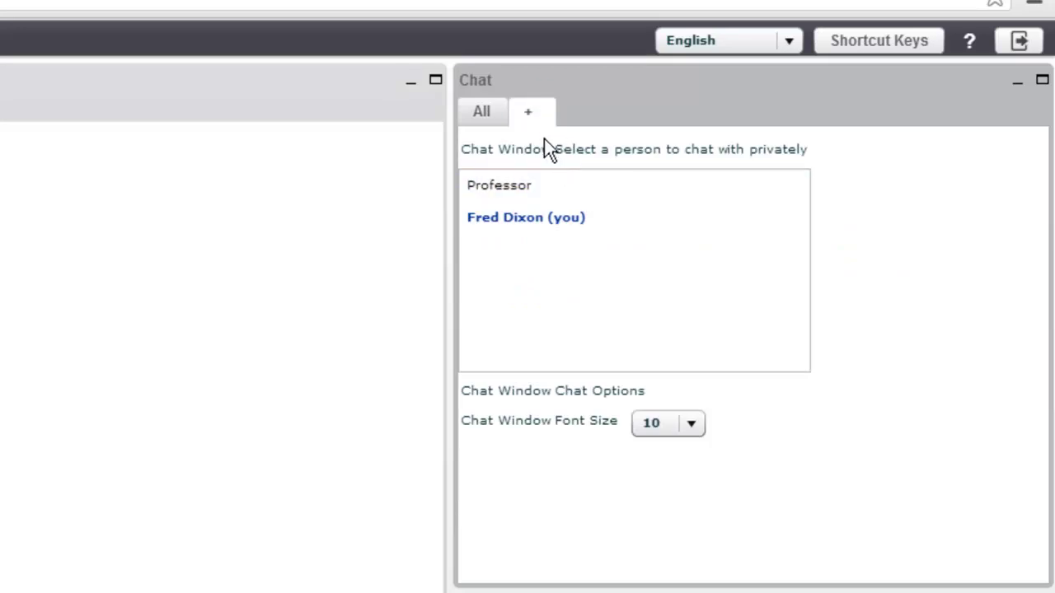
# Step: Privately ask the Professor 'What time is the exam tomorrow', then return to the All chat
pyautogui.click(509, 186)
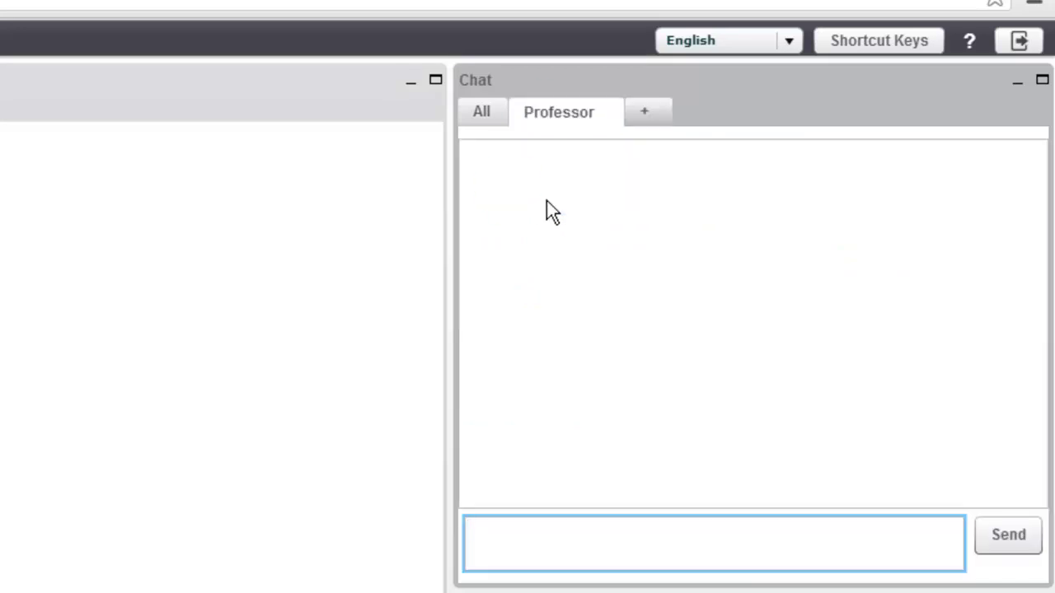
pyautogui.write('What time is the exam')
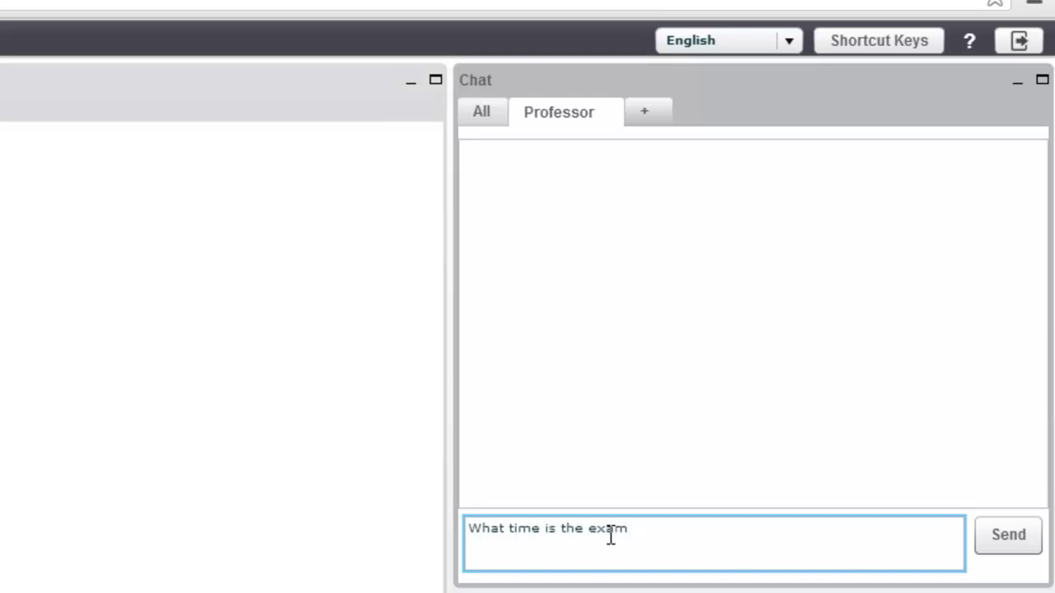
pyautogui.write(' tomorrow')
pyautogui.press('Return')
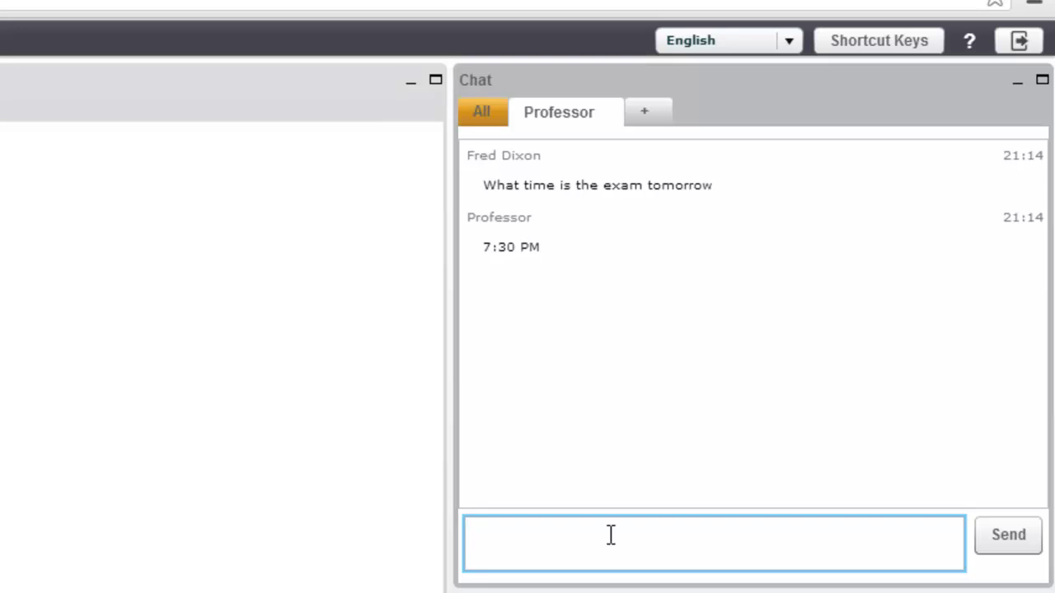
pyautogui.click(483, 121)
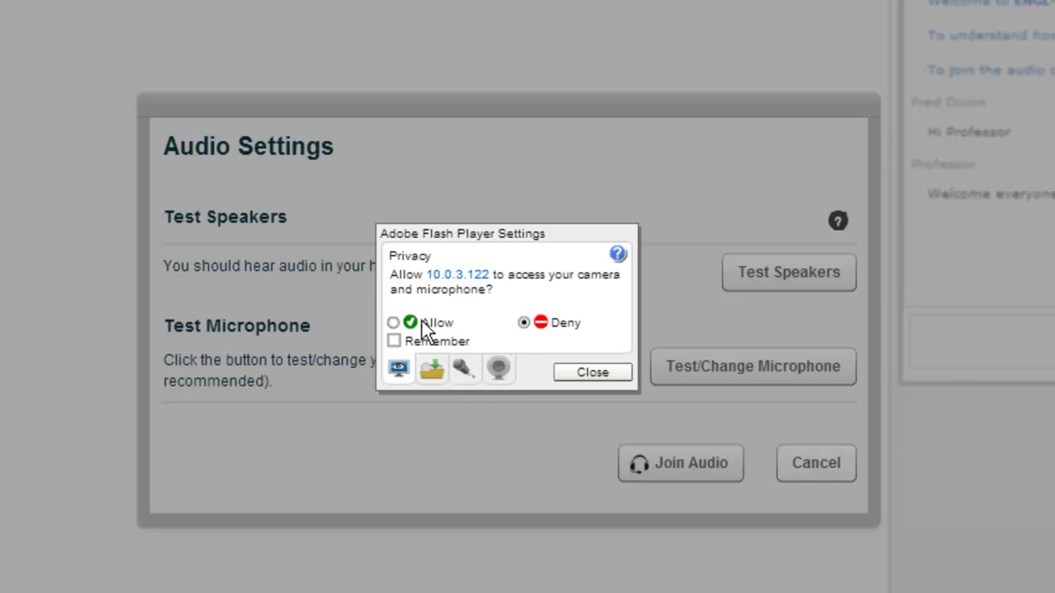
# Step: Allow and remember Flash camera and microphone access, then play the speaker test sound twice
pyautogui.click(394, 322)
pyautogui.click(395, 341)
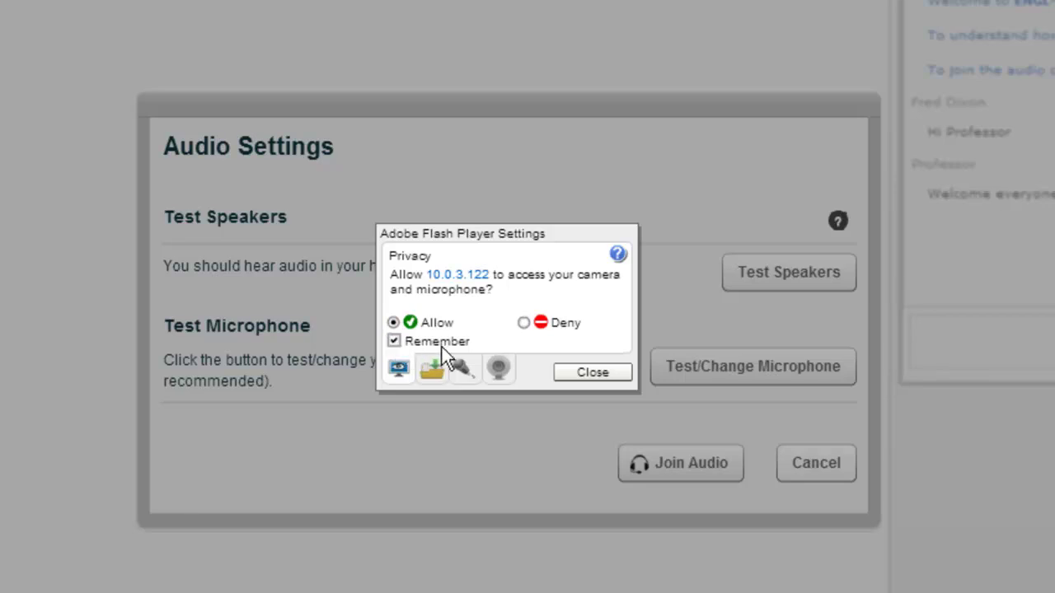
pyautogui.click(591, 373)
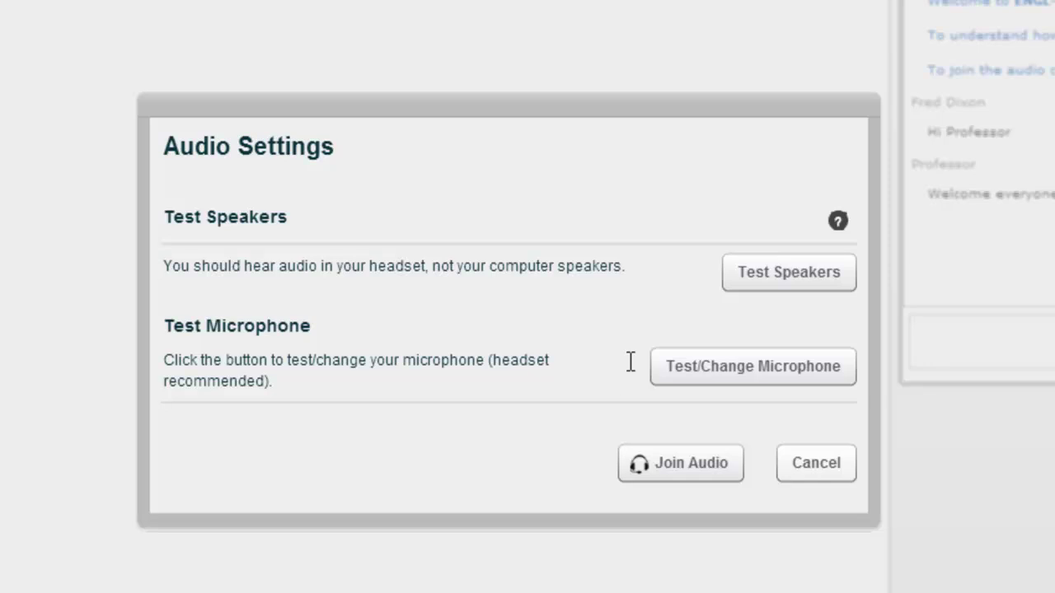
pyautogui.click(792, 288)
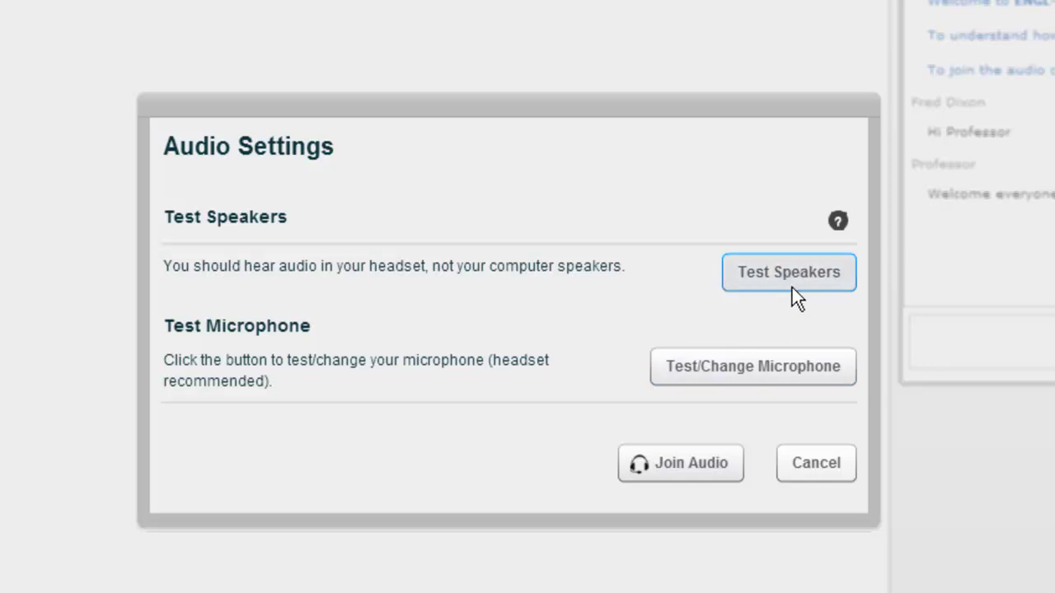
pyautogui.click(792, 287)
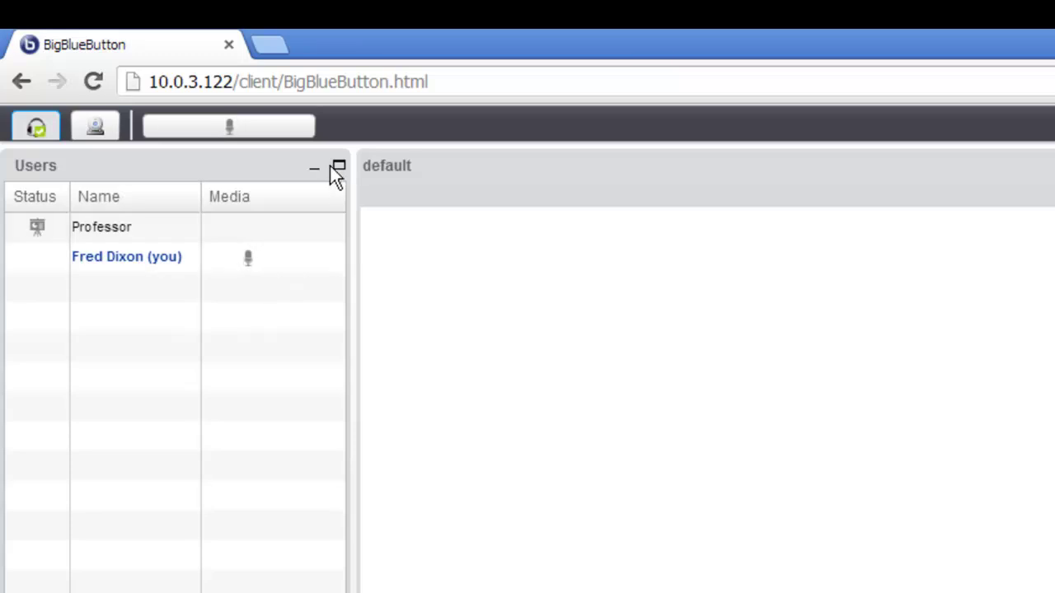
# Step: Mute then unmute the microphone, stop sharing it, and bring Audio Settings back up
pyautogui.click(286, 129)
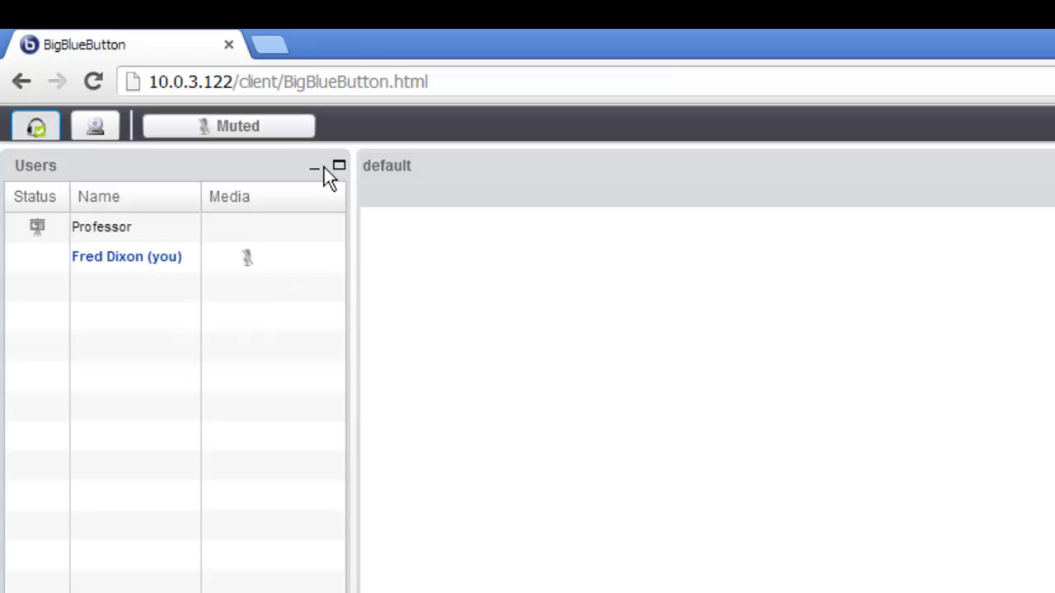
pyautogui.click(289, 133)
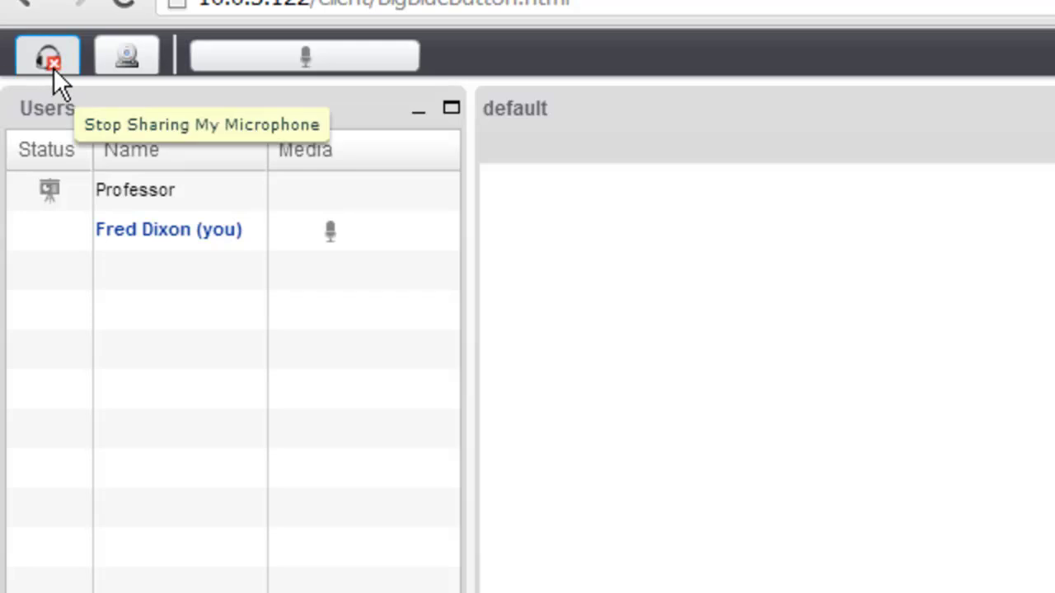
pyautogui.click(67, 66)
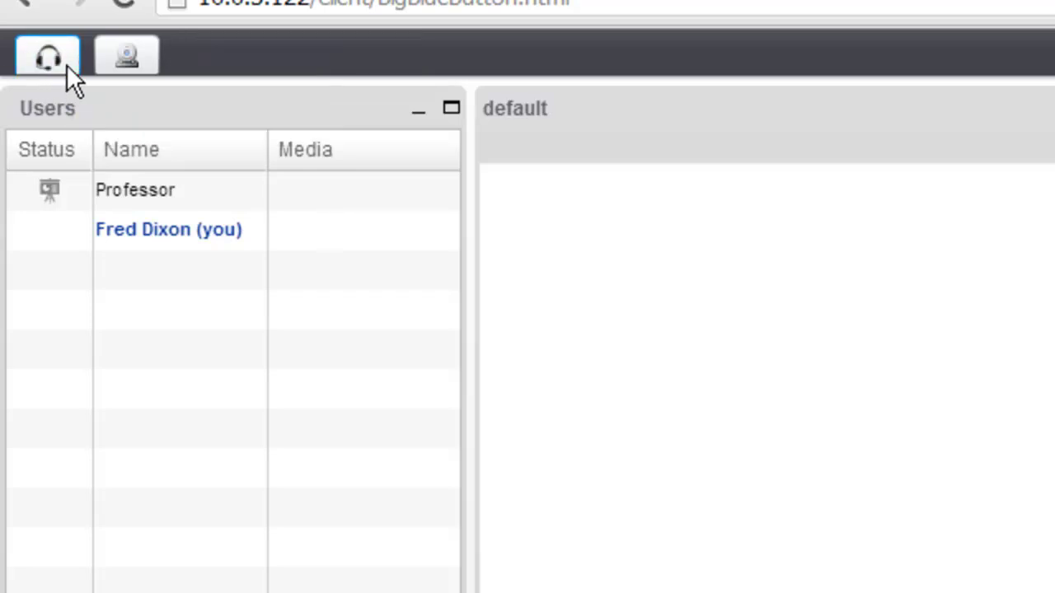
pyautogui.click(66, 64)
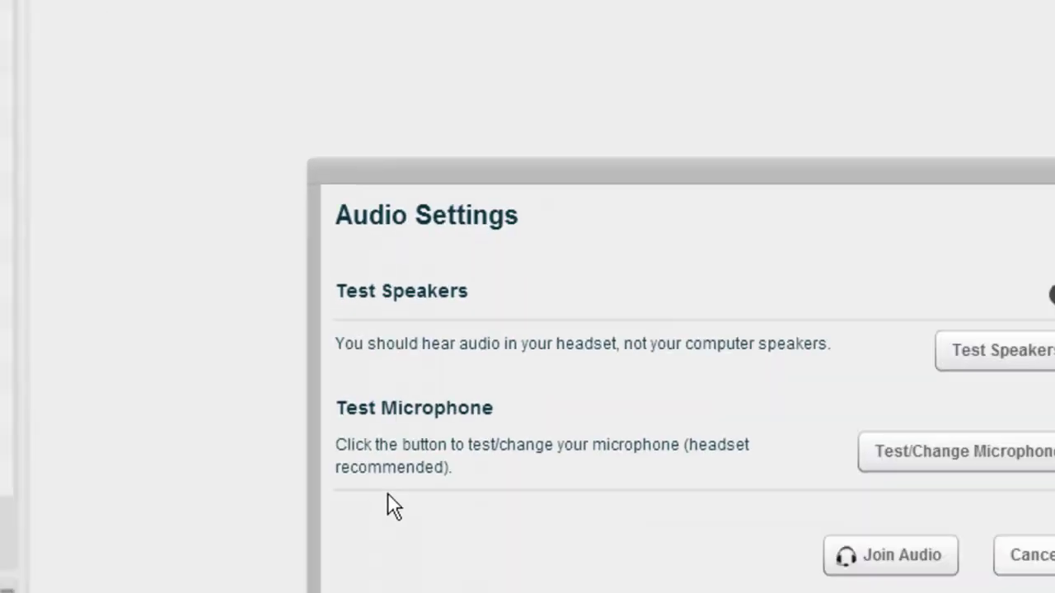
# Step: Choose the Default microphone in the microphone settings and rejoin the audio
pyautogui.click(884, 462)
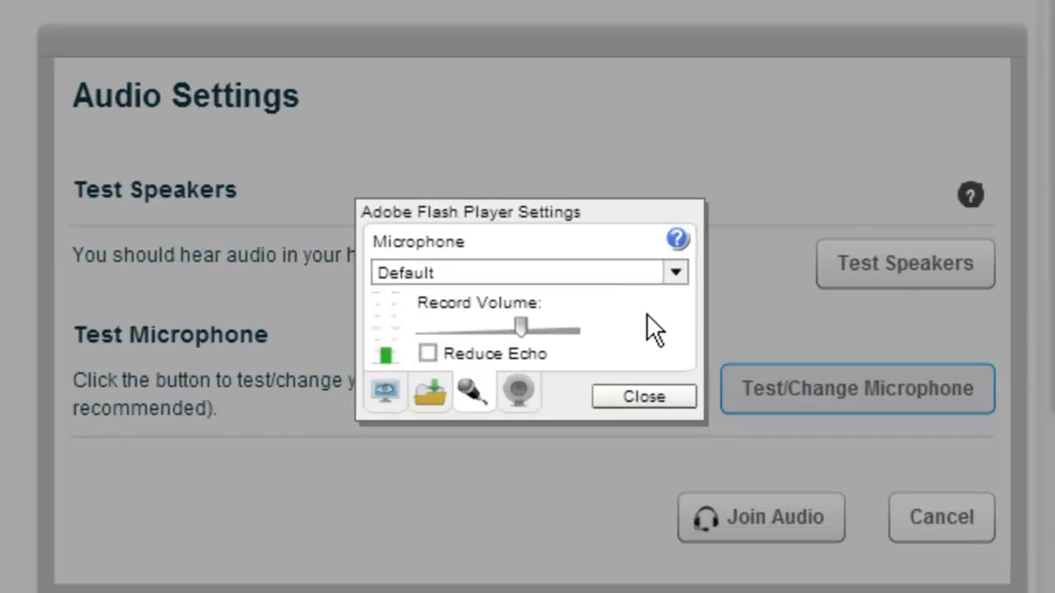
pyautogui.click(674, 274)
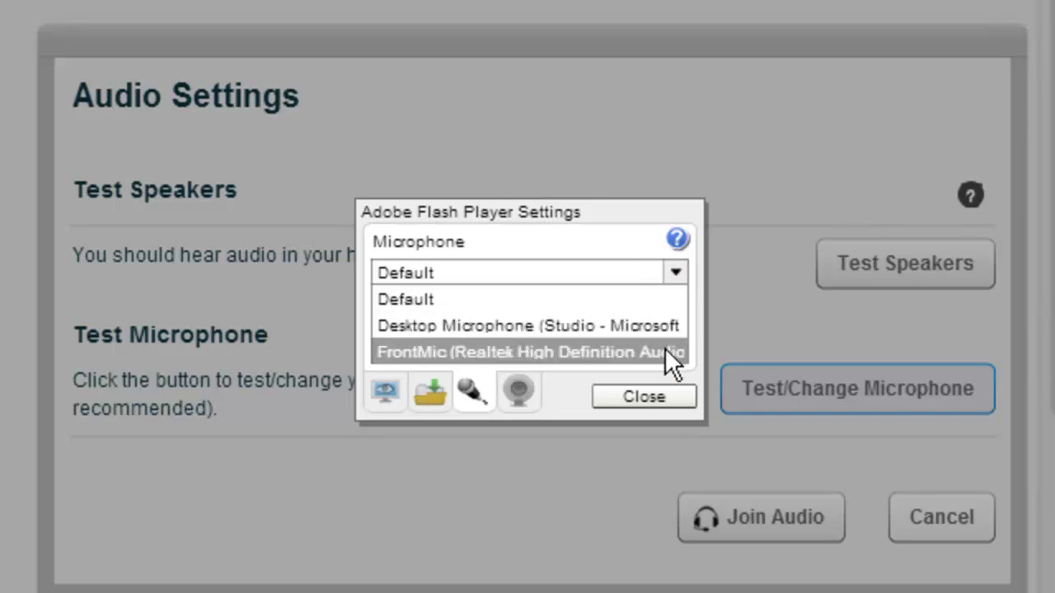
pyautogui.click(670, 303)
pyautogui.click(651, 390)
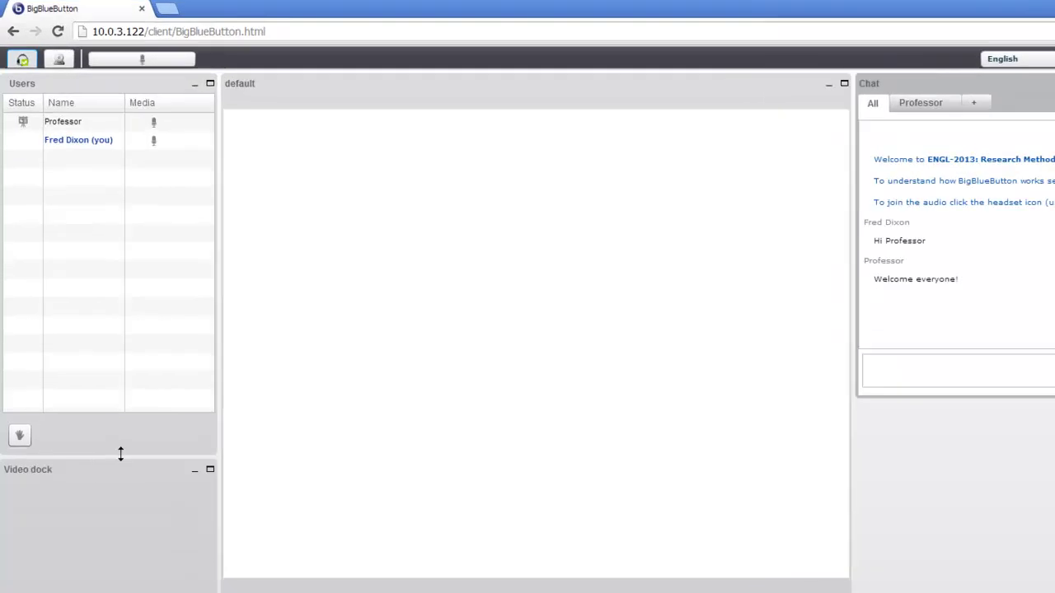
pyautogui.moveTo(104, 410); pyautogui.dragTo(102, 229)
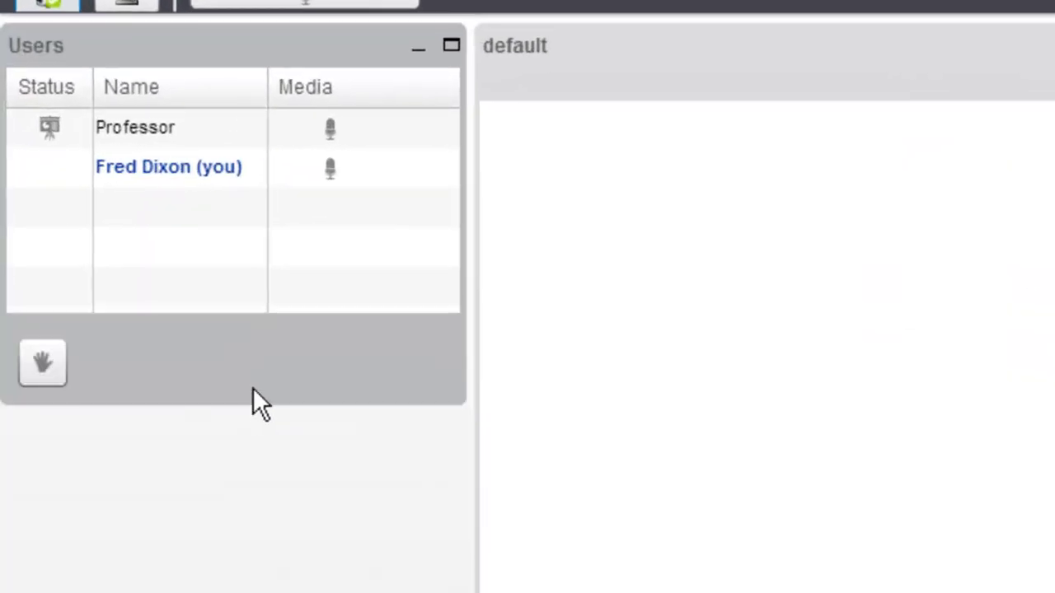
pyautogui.click(43, 367)
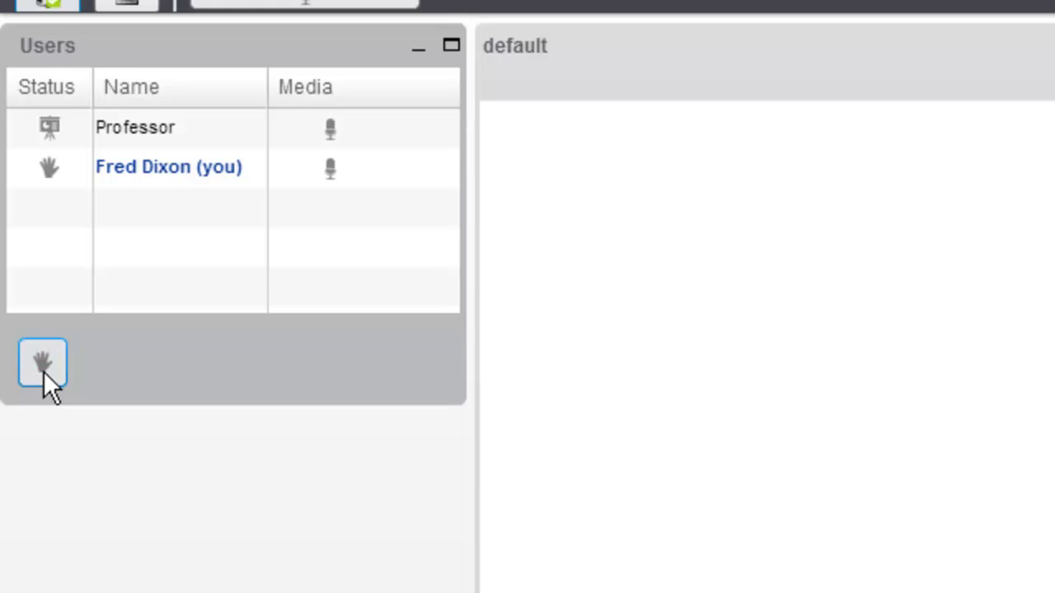
pyautogui.click(43, 371)
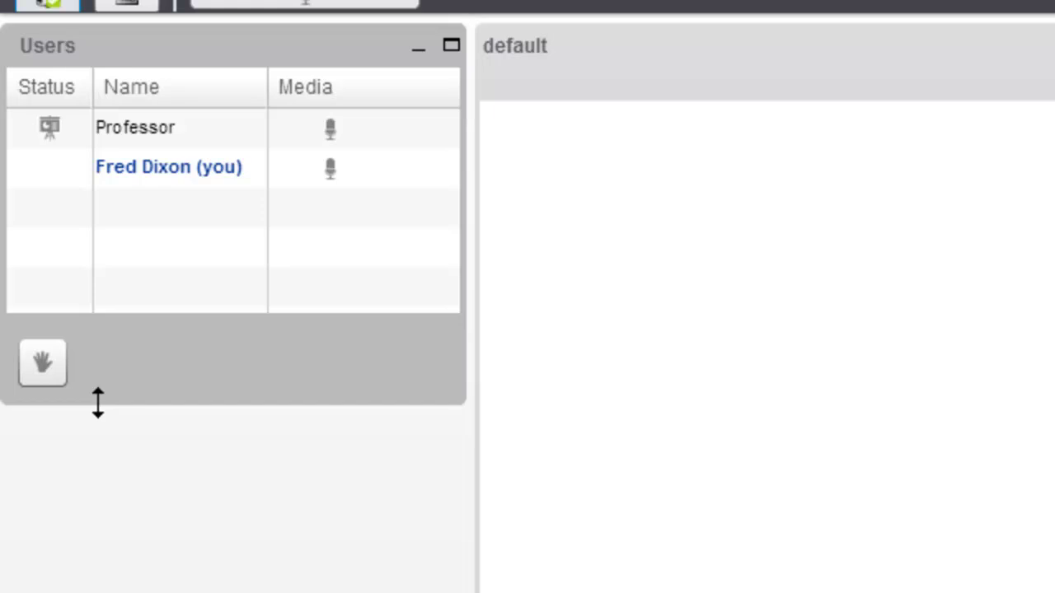
pyautogui.click(43, 371)
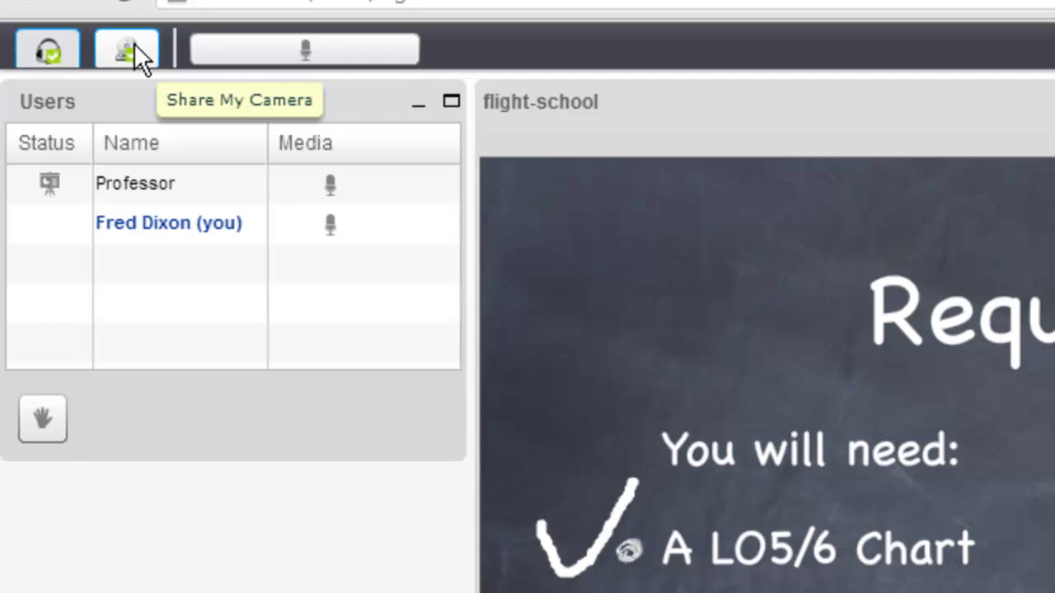
# Step: Start sharing the webcam using the Microsoft LifeCam Studio camera
pyautogui.click(135, 46)
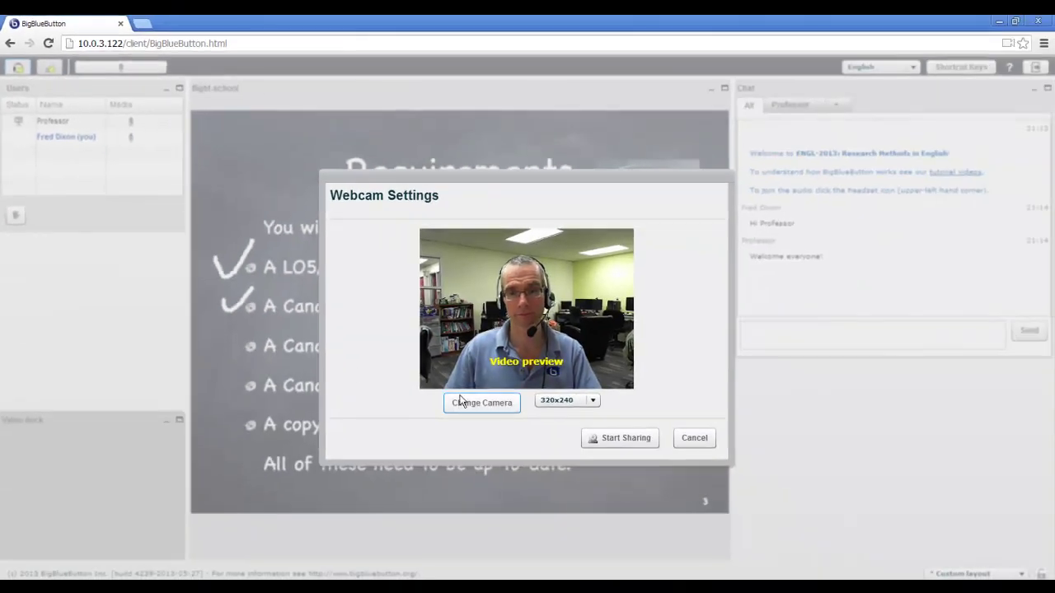
pyautogui.click(509, 410)
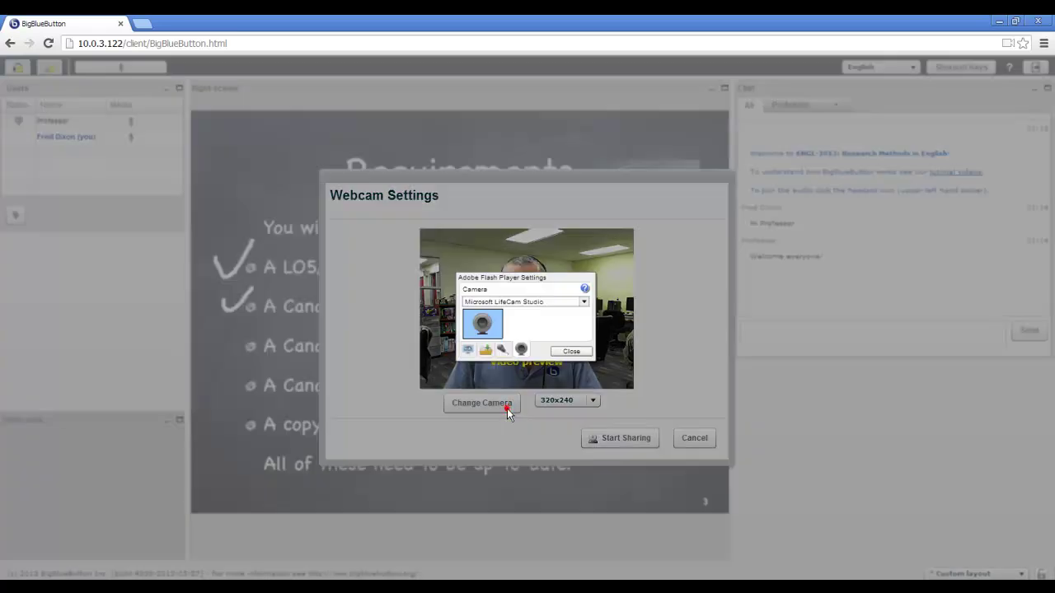
pyautogui.click(585, 303)
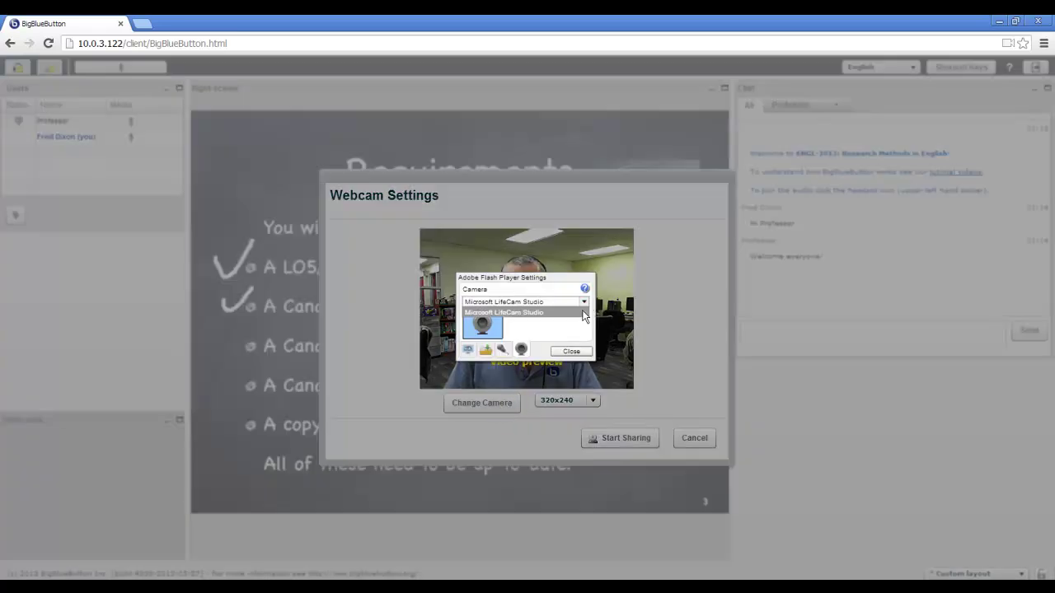
pyautogui.click(582, 312)
pyautogui.click(571, 351)
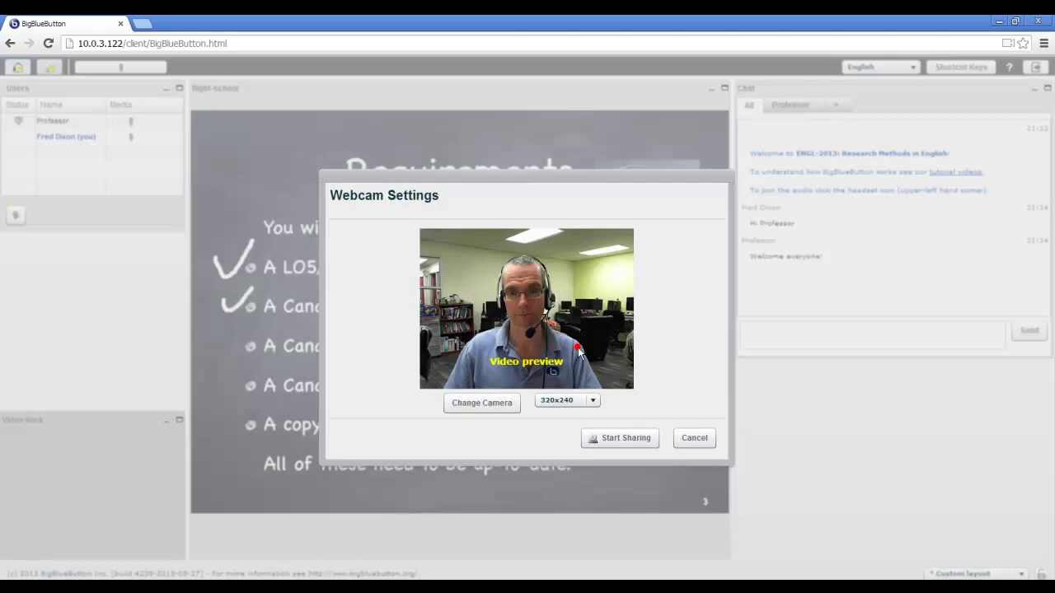
pyautogui.click(618, 439)
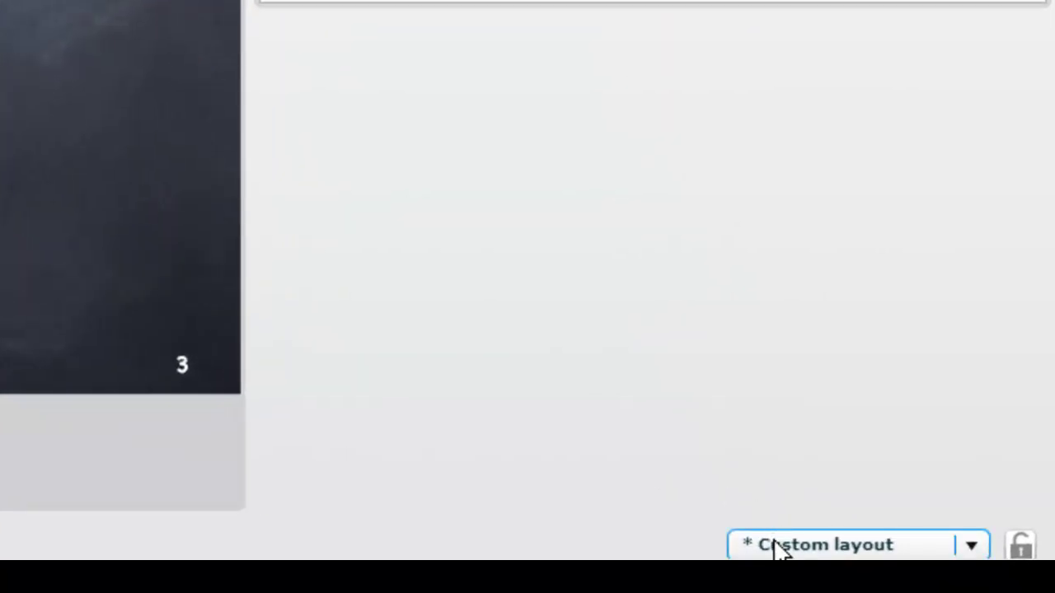
# Step: Try the Default, Meeting and Webinar layouts in turn, finishing on Default
pyautogui.click(774, 545)
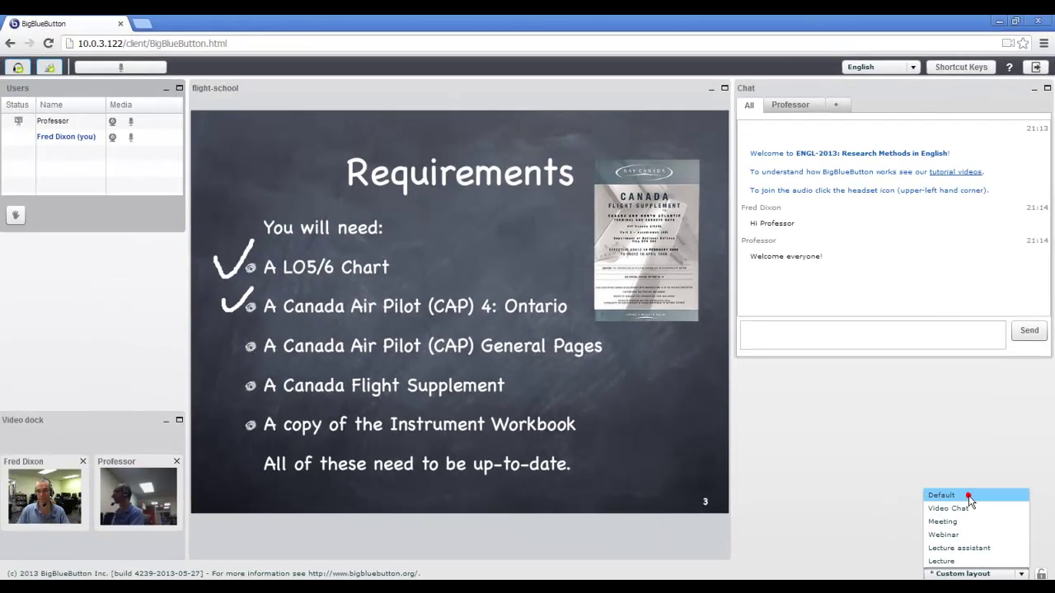
pyautogui.click(964, 491)
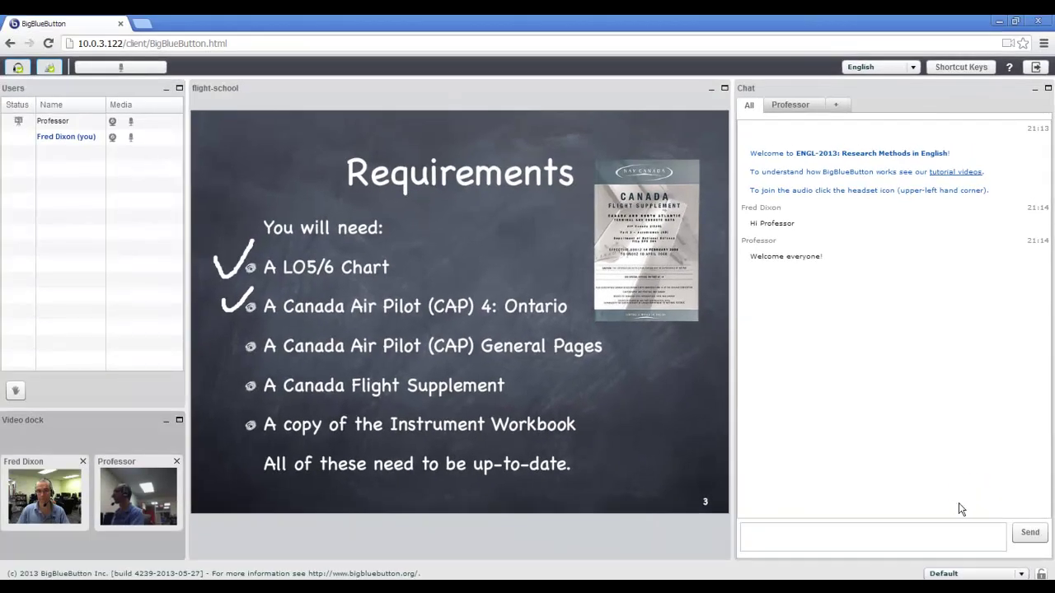
pyautogui.click(977, 574)
pyautogui.click(1017, 522)
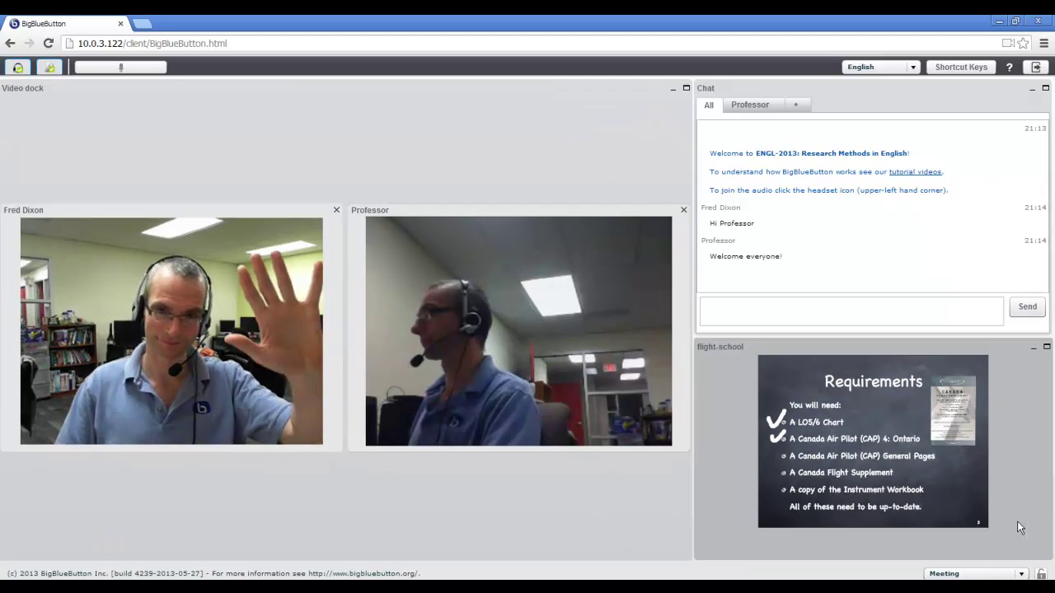
pyautogui.click(1019, 574)
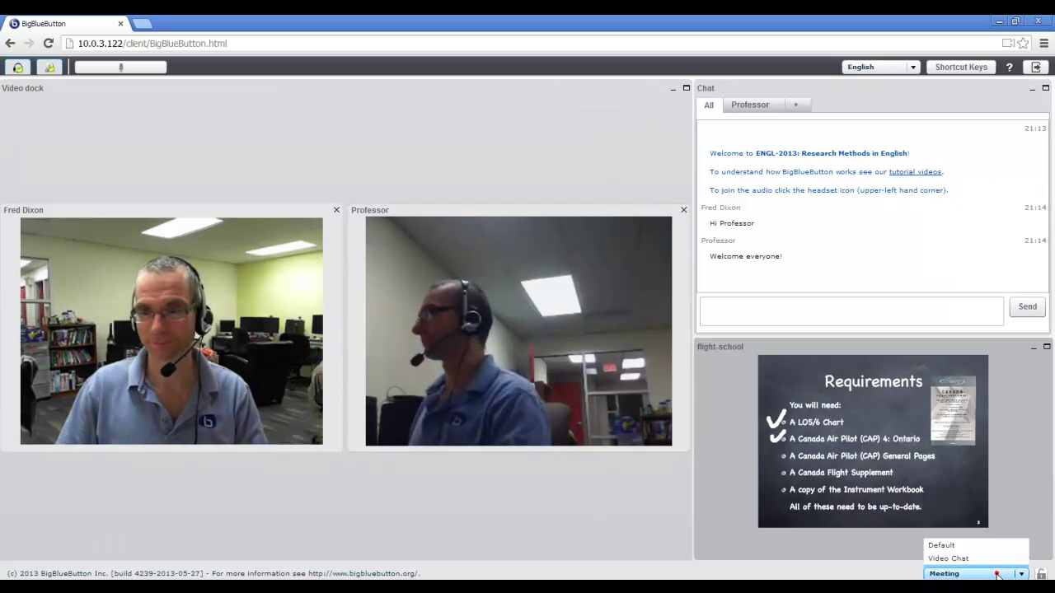
pyautogui.click(1009, 535)
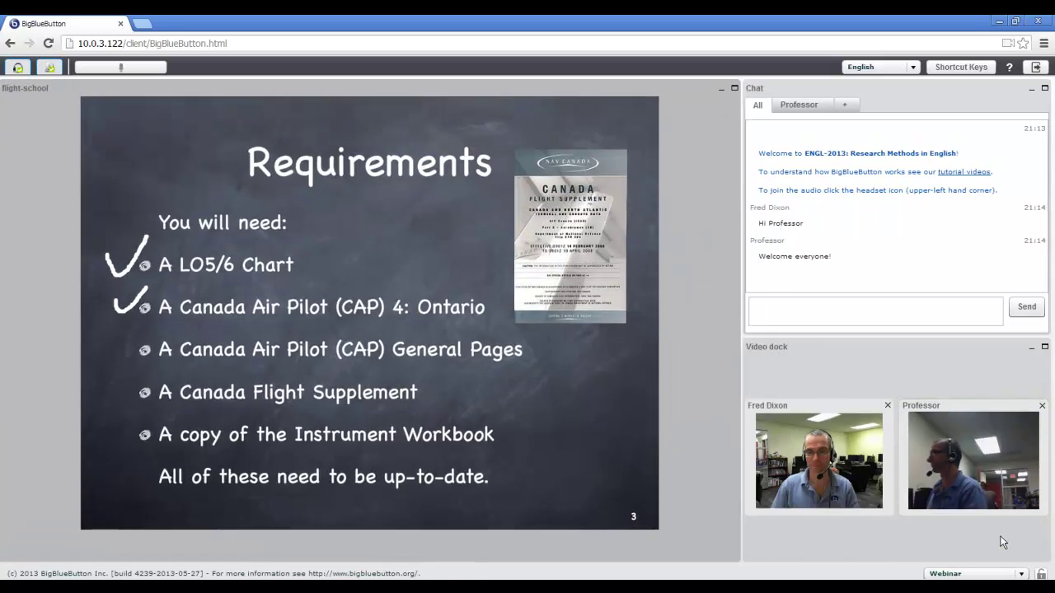
pyautogui.click(986, 572)
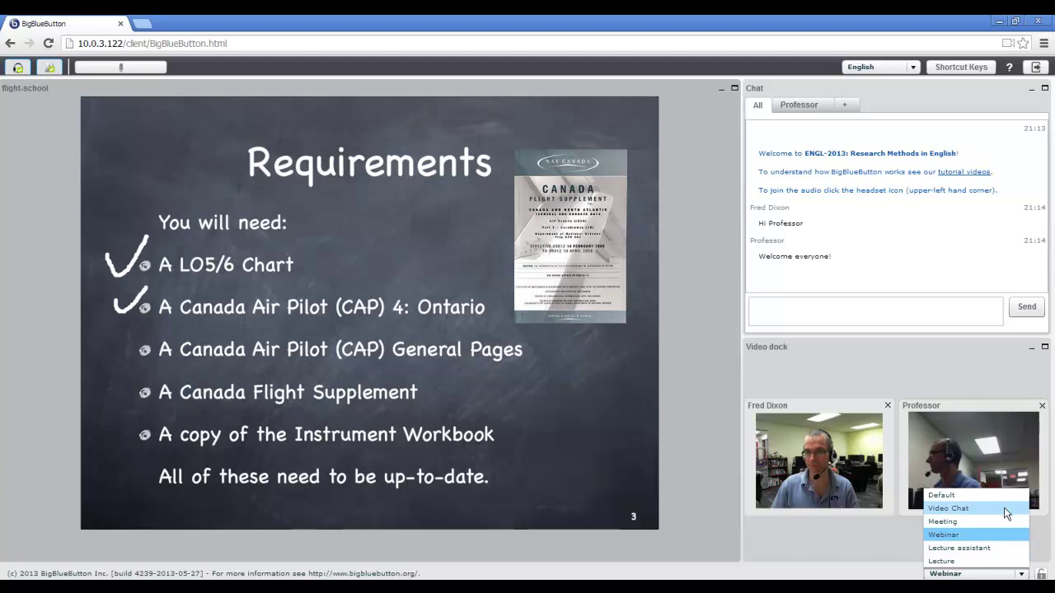
pyautogui.click(1002, 495)
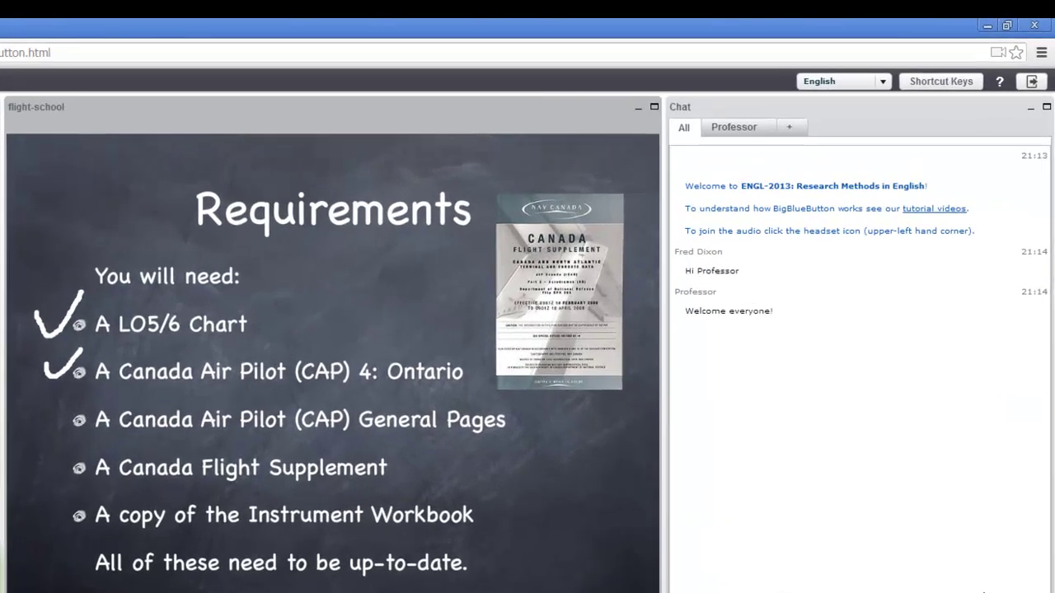
pyautogui.click(878, 83)
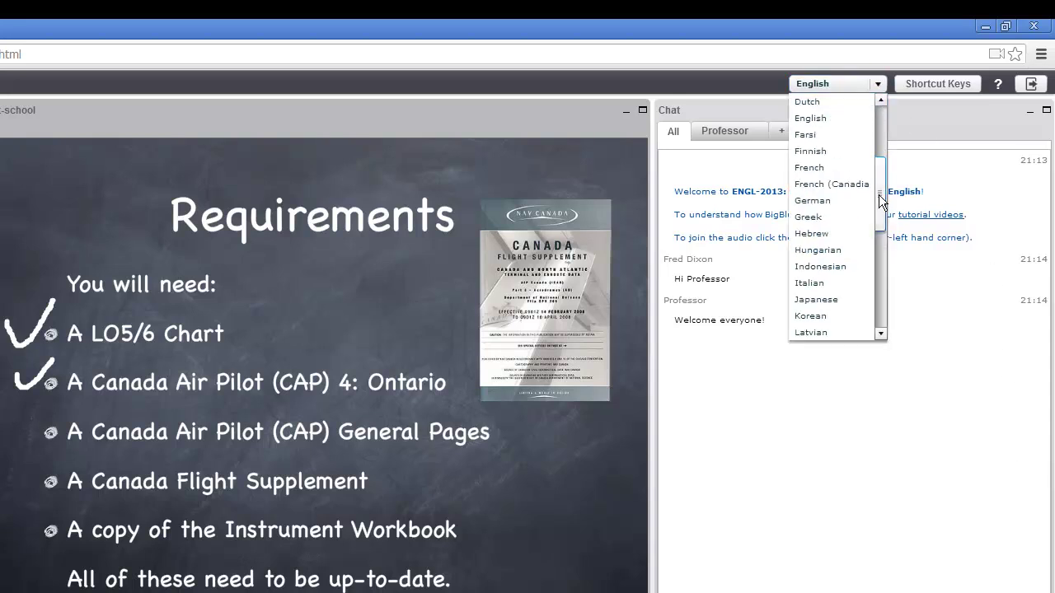
pyautogui.click(878, 84)
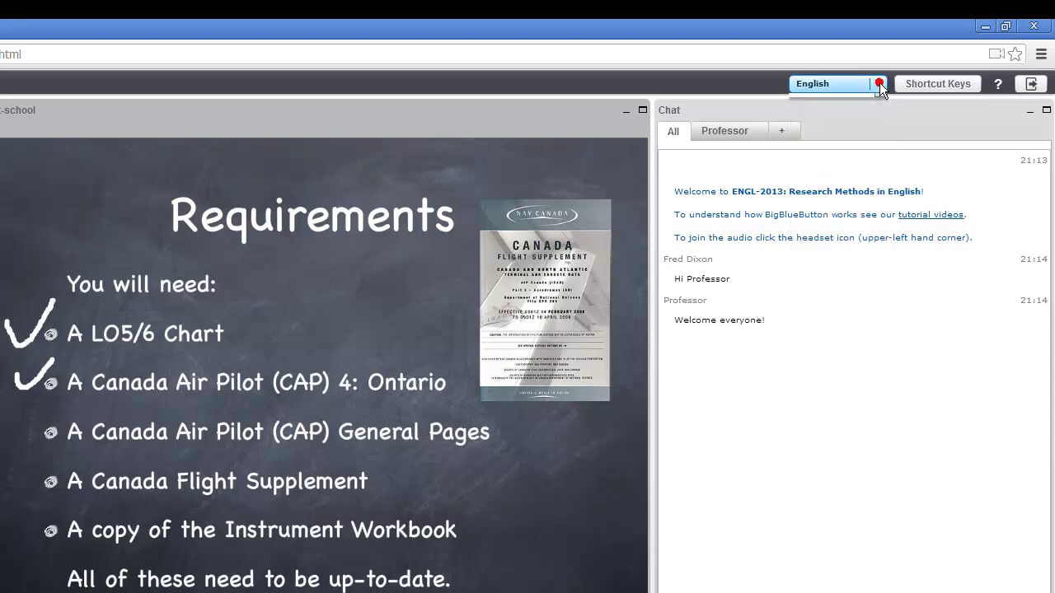
pyautogui.click(936, 85)
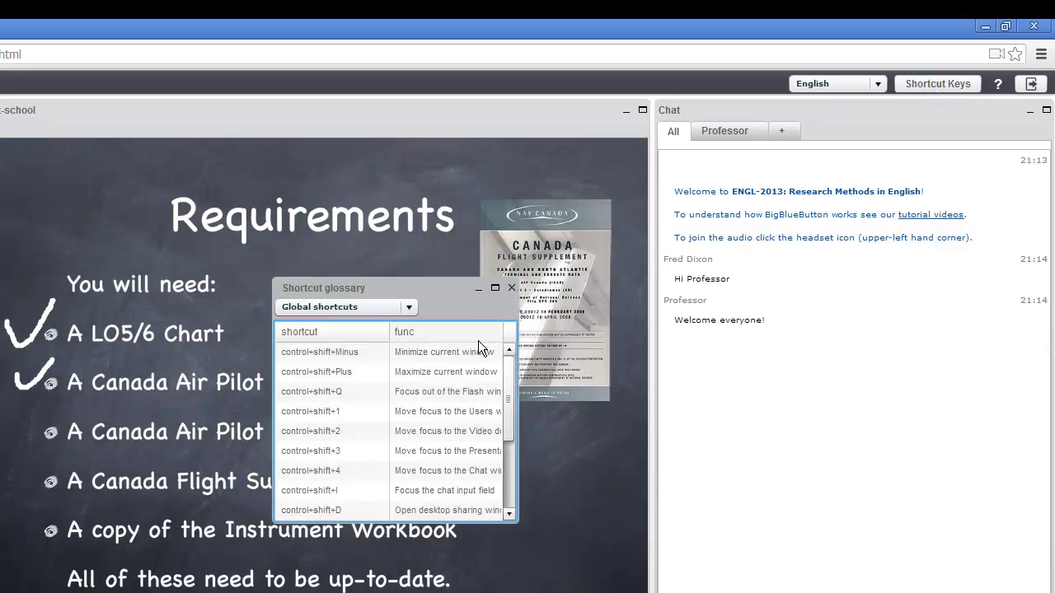
pyautogui.moveTo(506, 362); pyautogui.dragTo(516, 303)
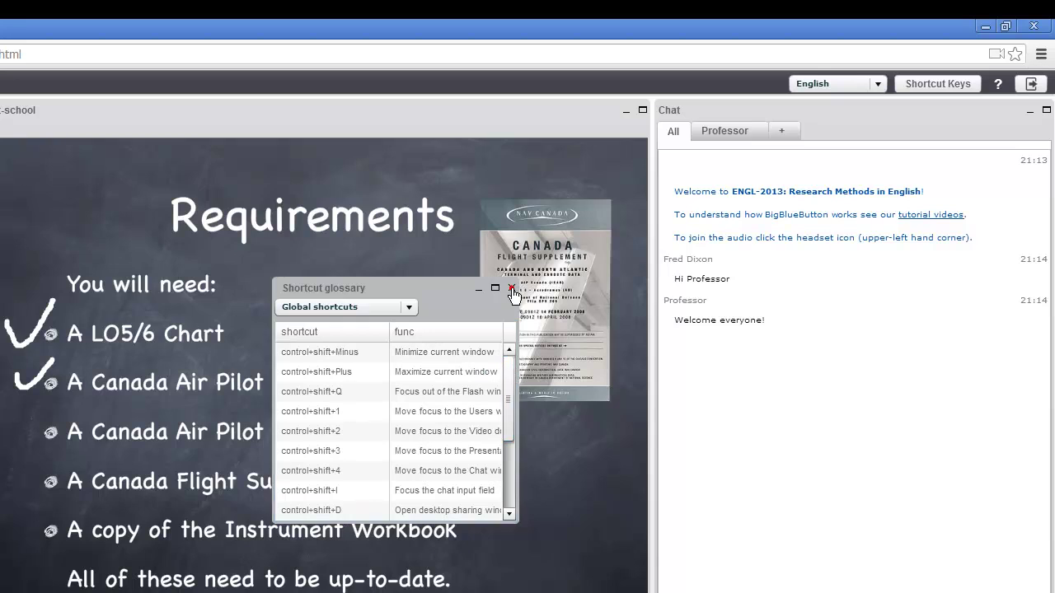
pyautogui.click(511, 288)
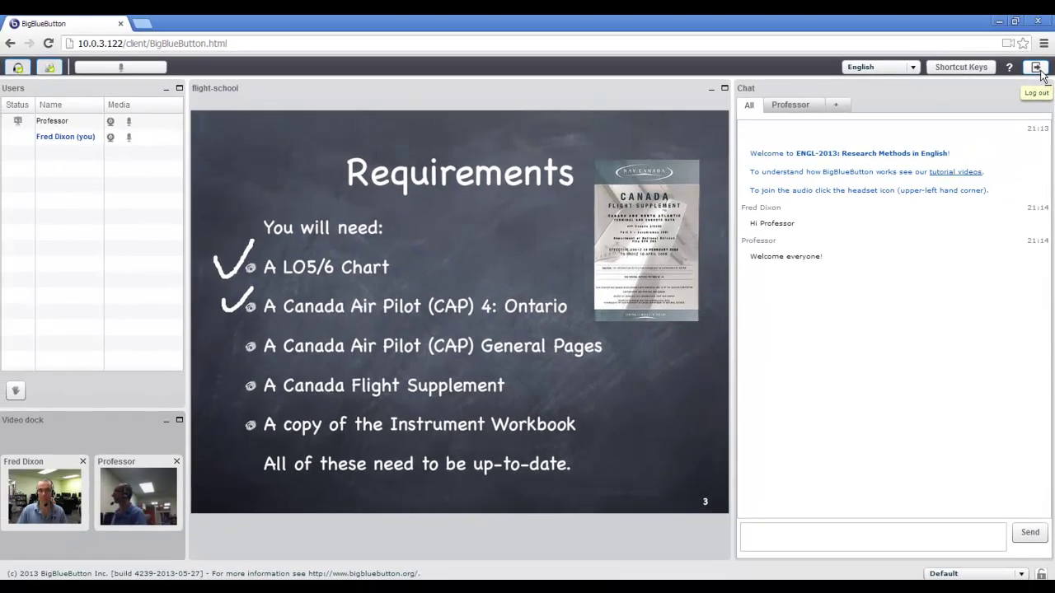
# Step: Log out of the conference with the toolbar's Log out button
pyautogui.click(1034, 76)
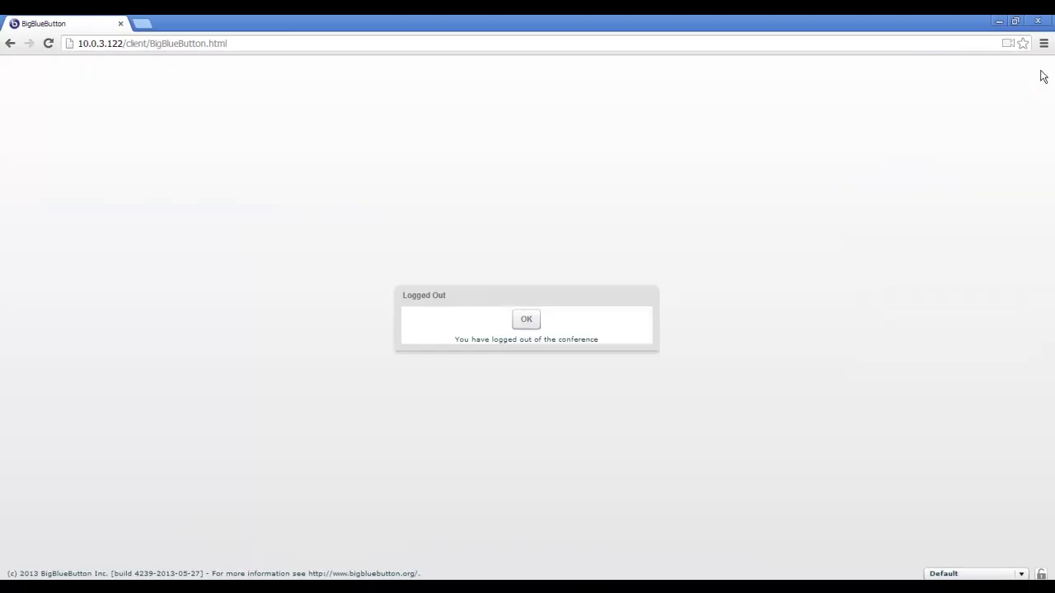